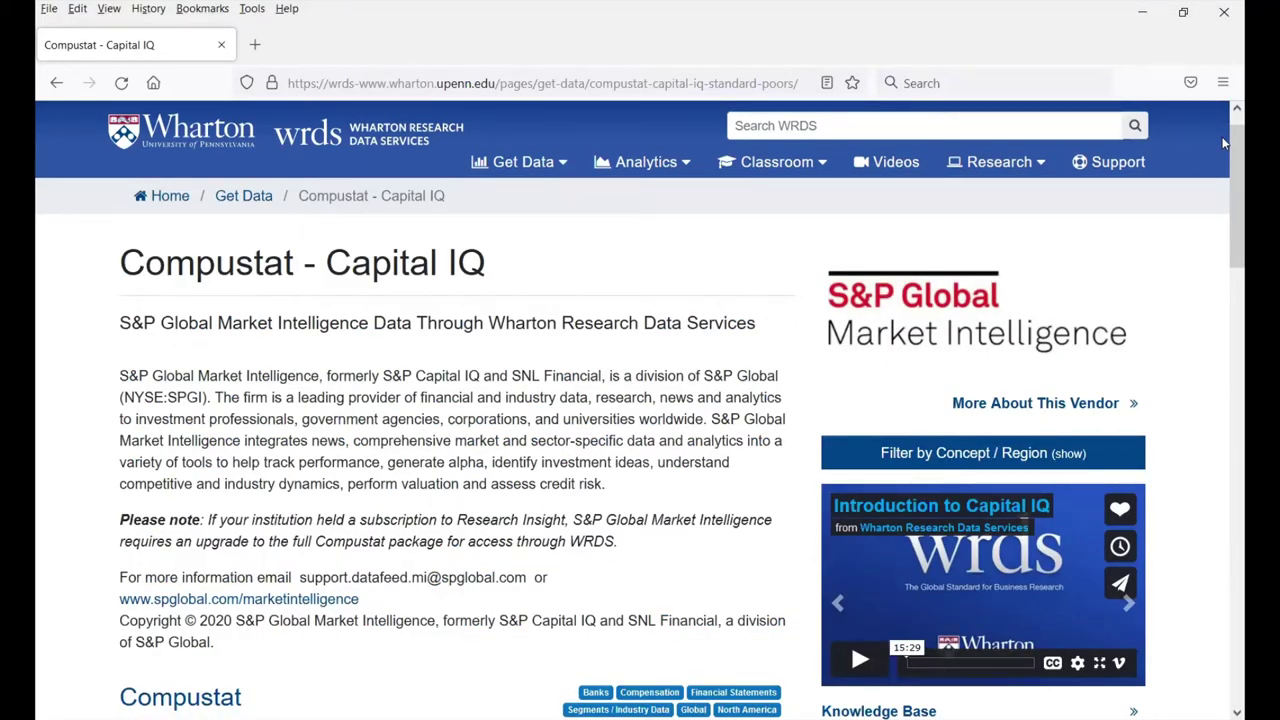
Step: Open Compustat North America to reach the Fundamentals Annual query form
{"action": "left_click_drag", "start_coordinate": [1224, 143], "coordinate": [1224, 303]}
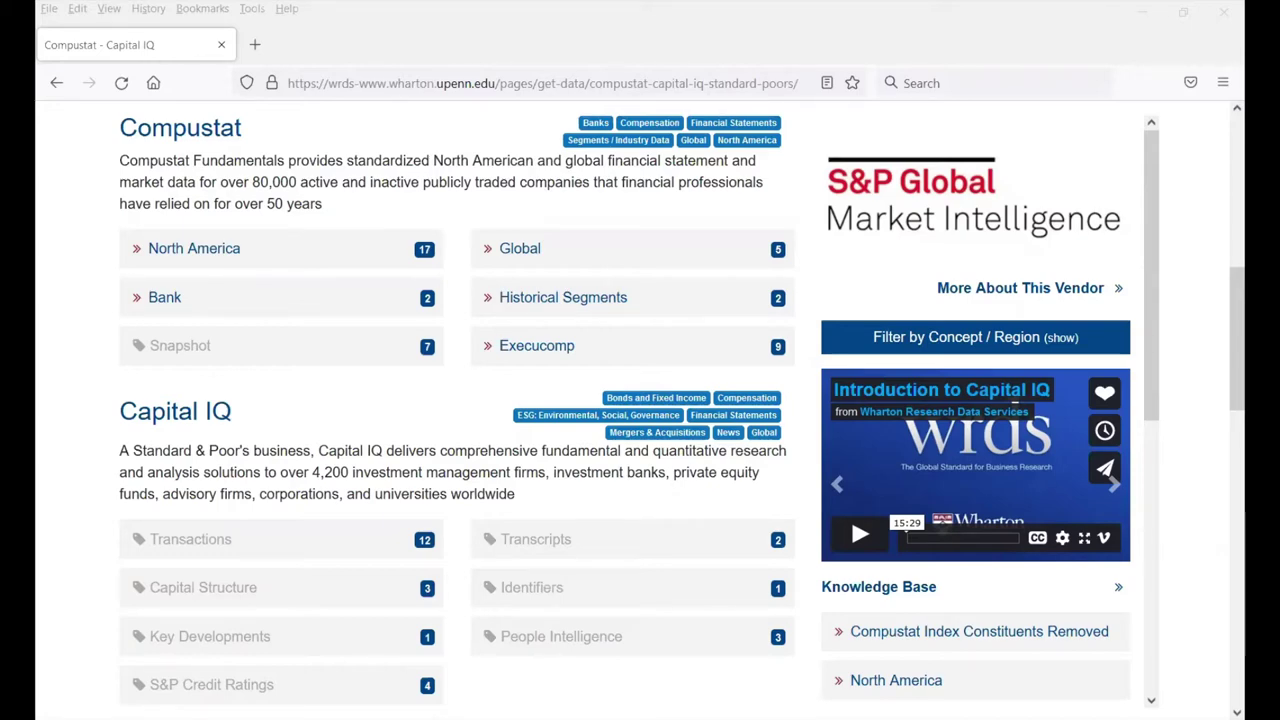
{"action": "left_click", "coordinate": [158, 247]}
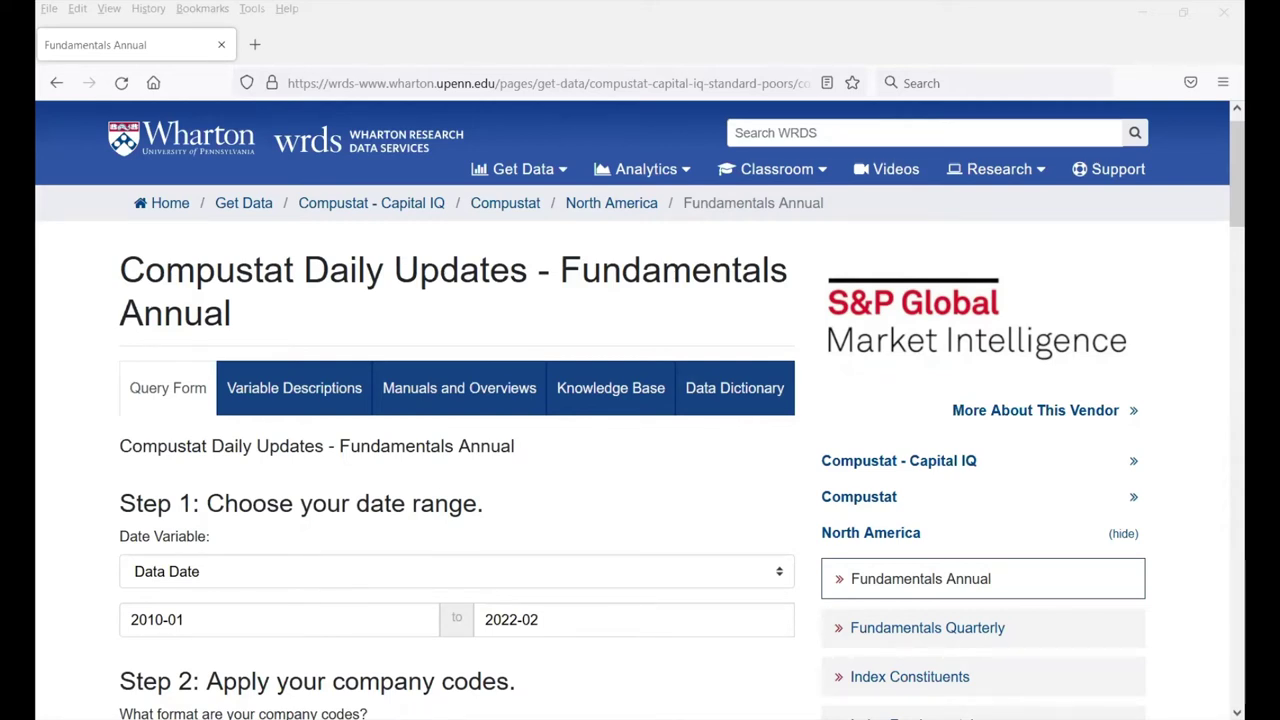
{"action": "scroll", "coordinate": [640, 400], "scroll_direction": "down", "scroll_amount": 5}
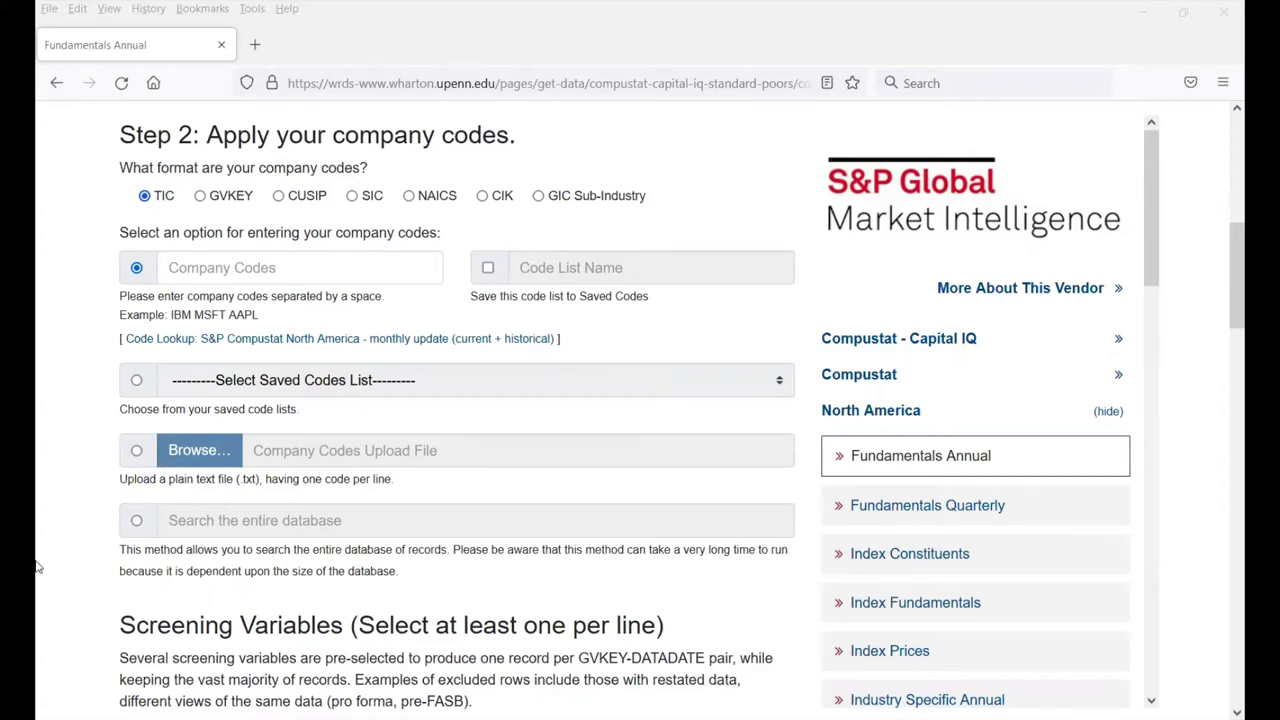
{"action": "left_click", "coordinate": [137, 522]}
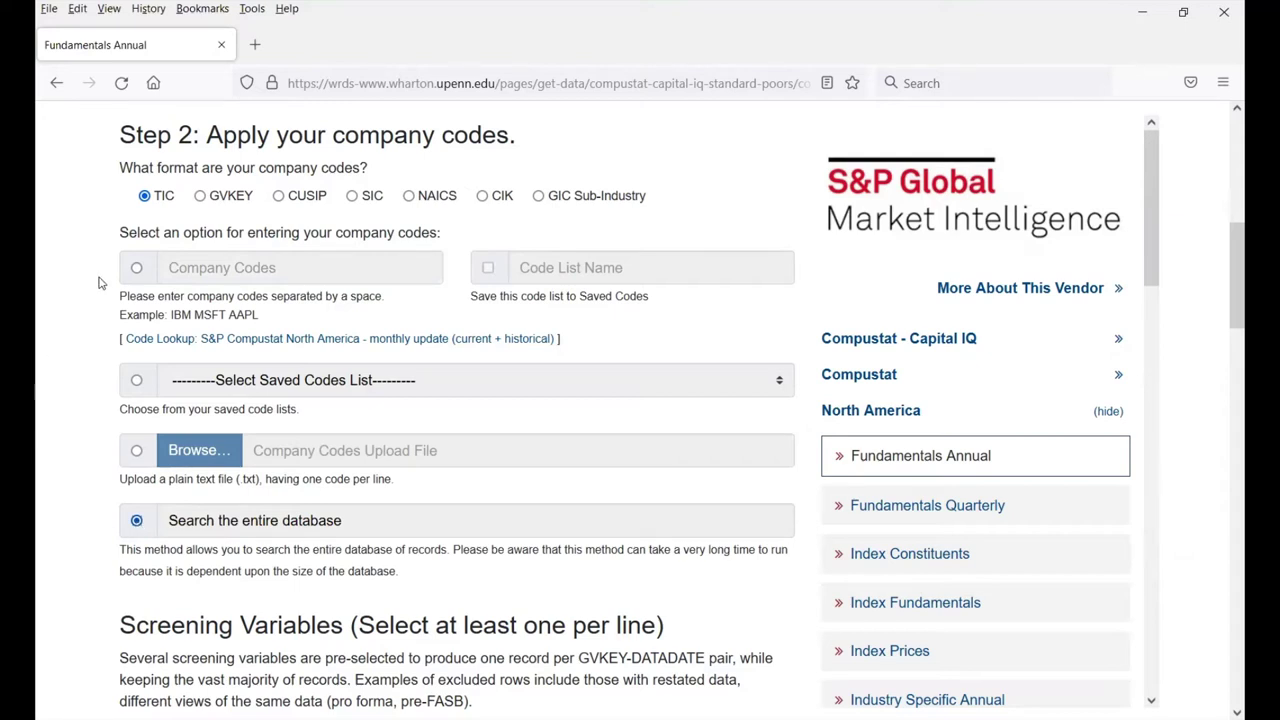
{"action": "left_click", "coordinate": [137, 269]}
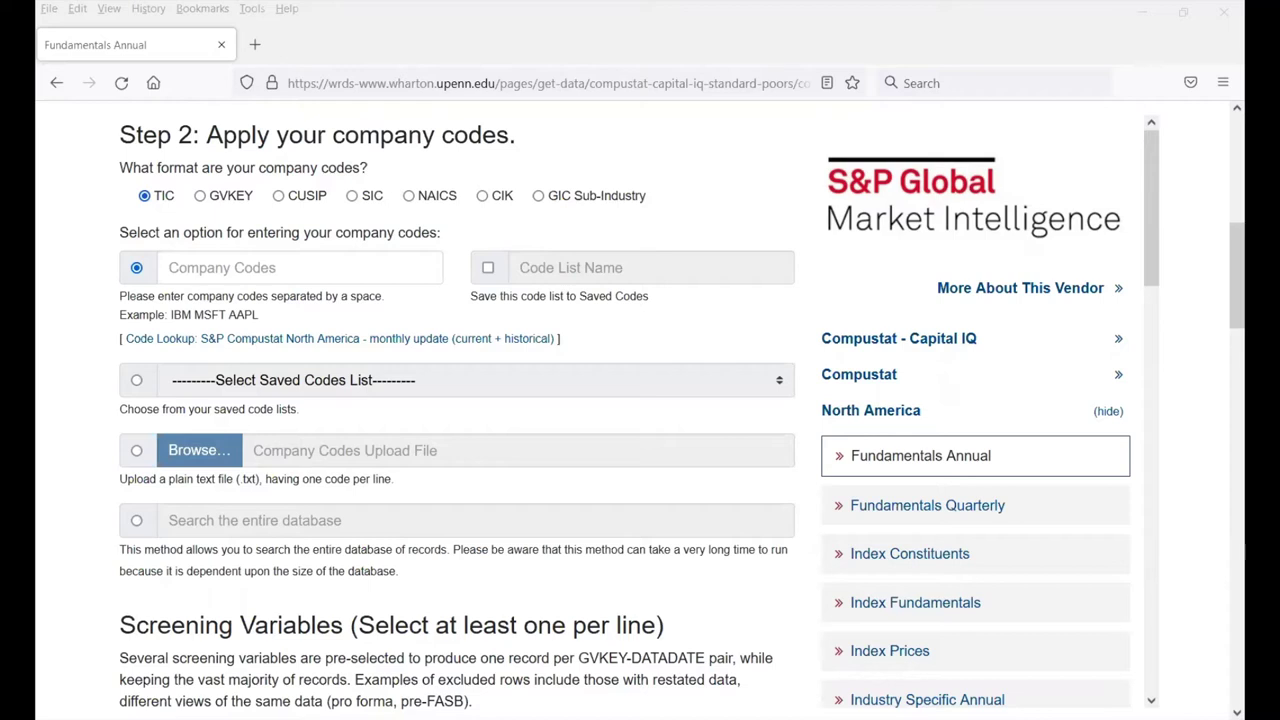
Step: Enter 'tsla twtr' as company codes and launch the Code Lookup attribute search
{"action": "left_click", "coordinate": [316, 262]}
{"action": "type", "text": "ts"}
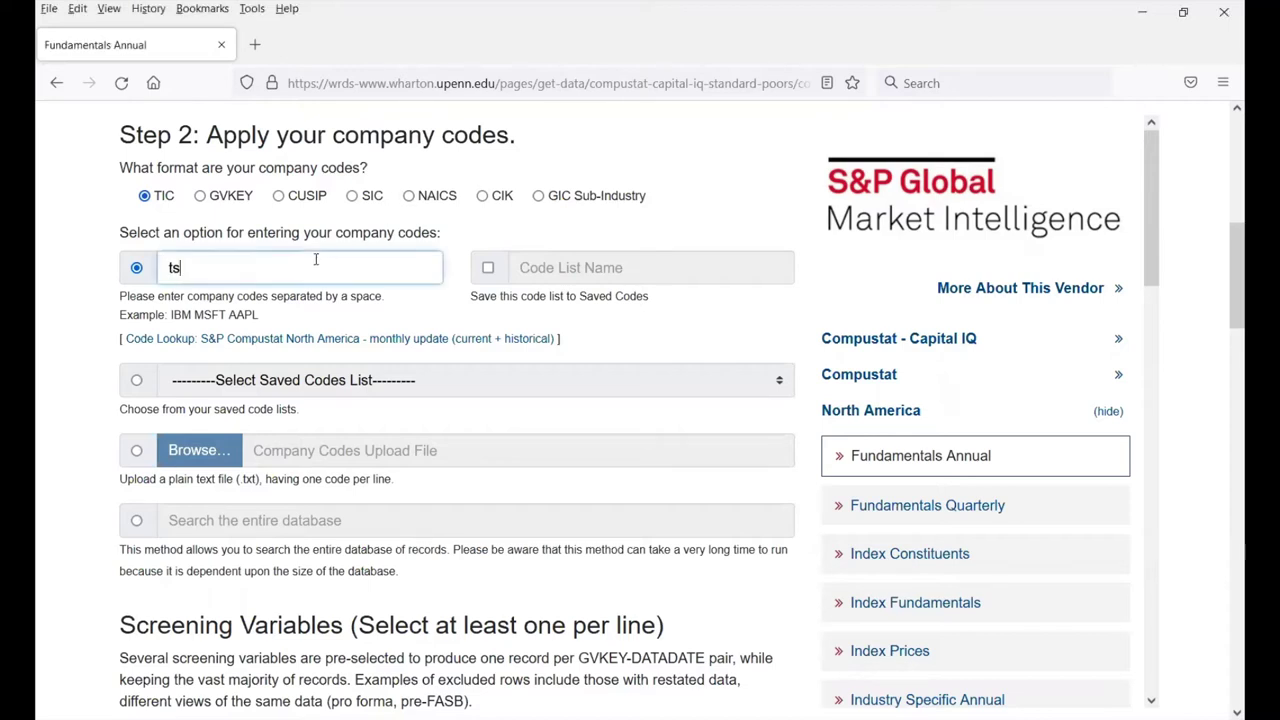
{"action": "type", "text": "la twtr"}
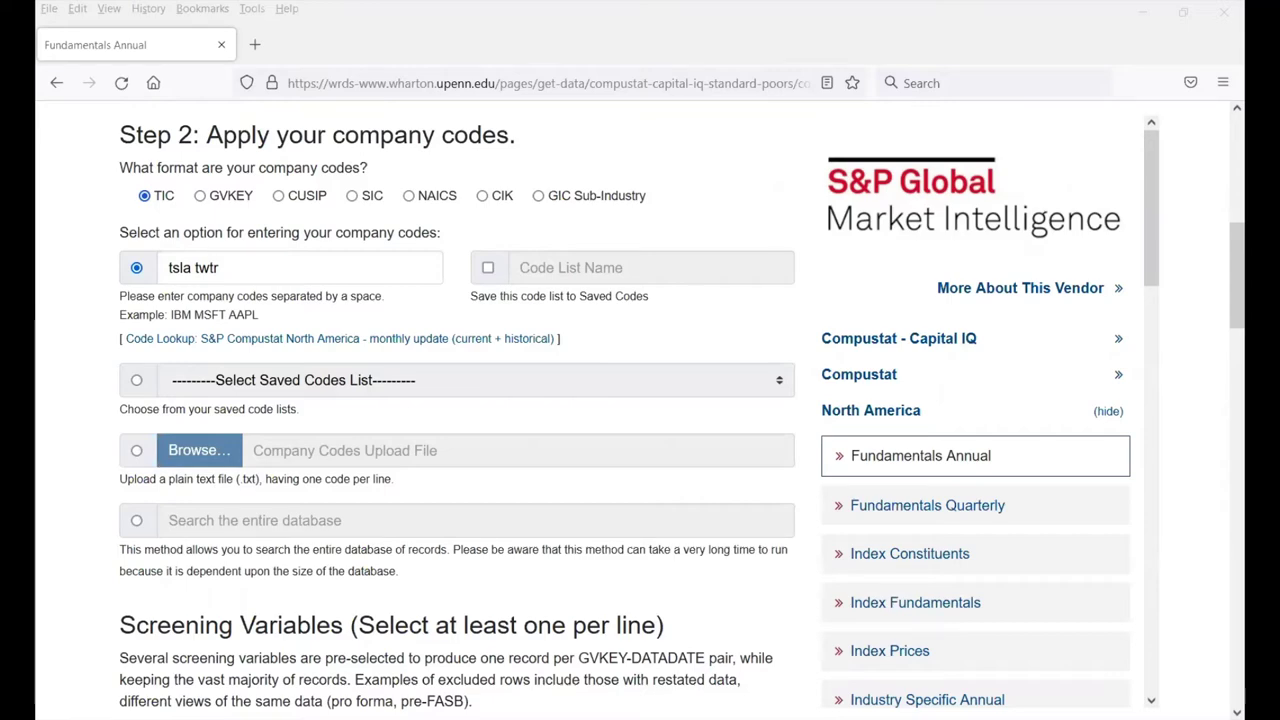
{"action": "left_click", "coordinate": [362, 341]}
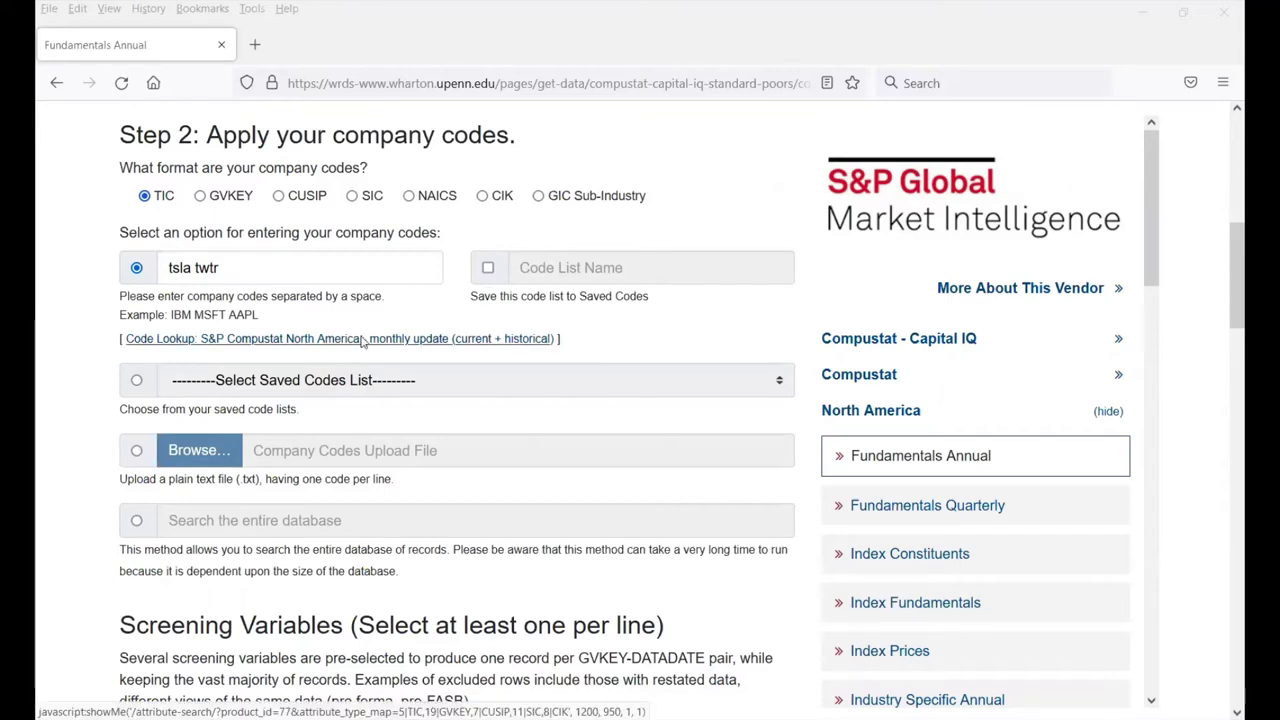
Step: Search 'tesla' and send only the TSLA ticker to the query's company codes
{"action": "left_click", "coordinate": [395, 90]}
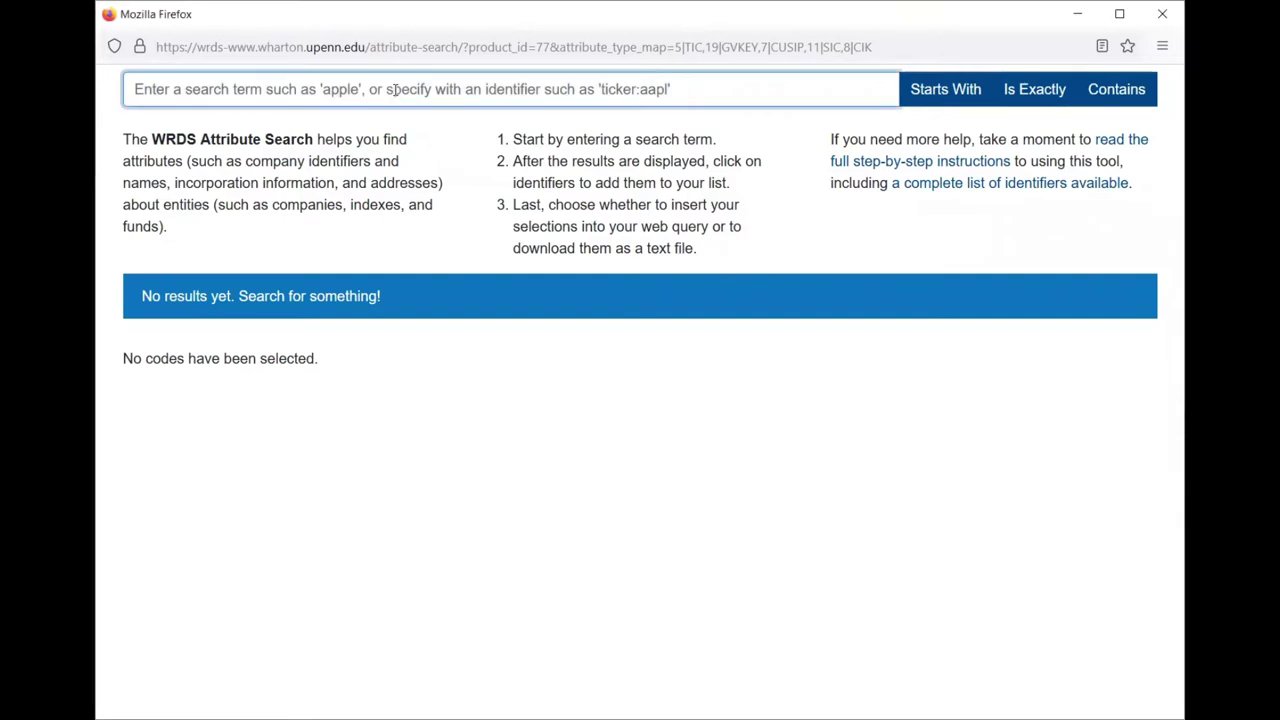
{"action": "type", "text": "tesla"}
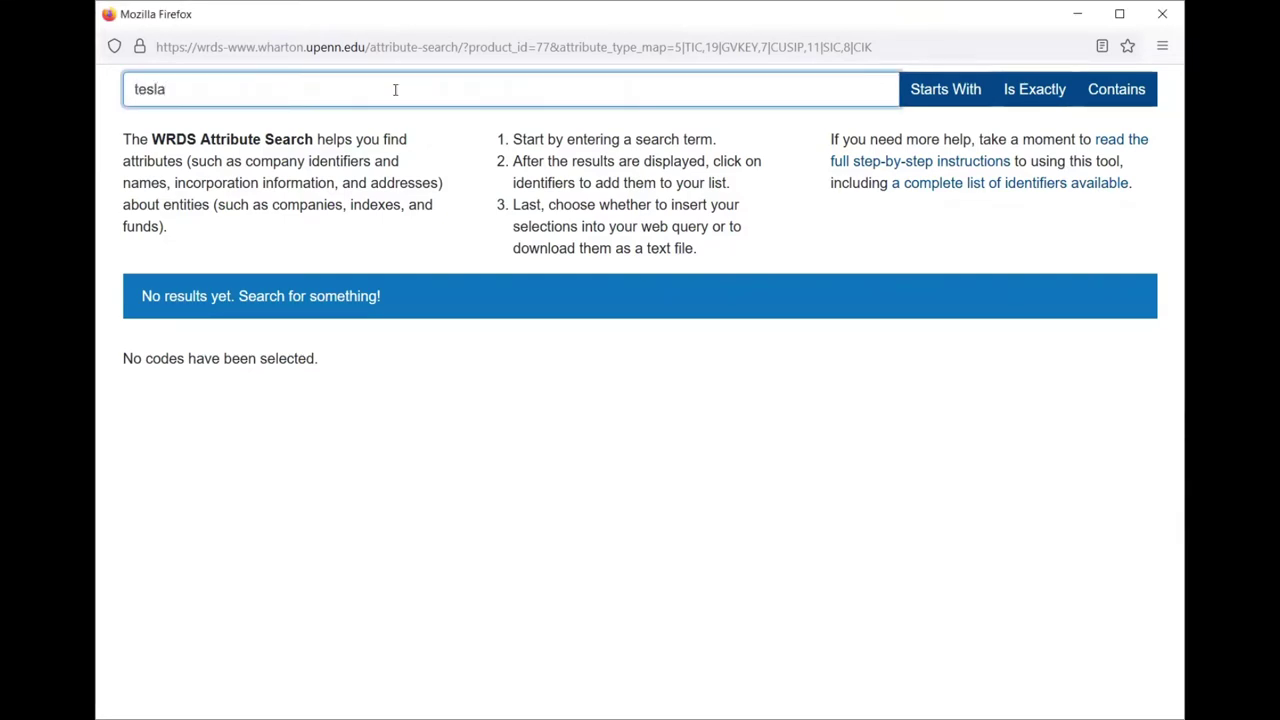
{"action": "key", "text": "Return"}
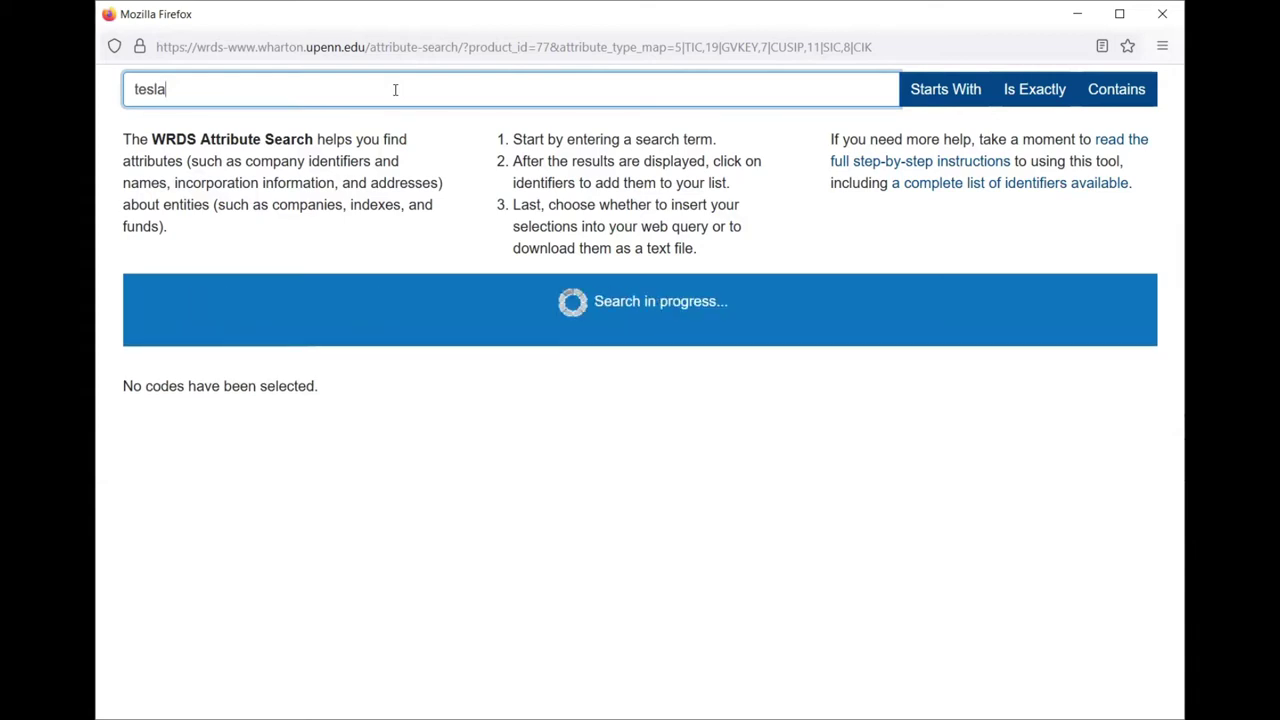
{"action": "left_click", "coordinate": [1088, 477]}
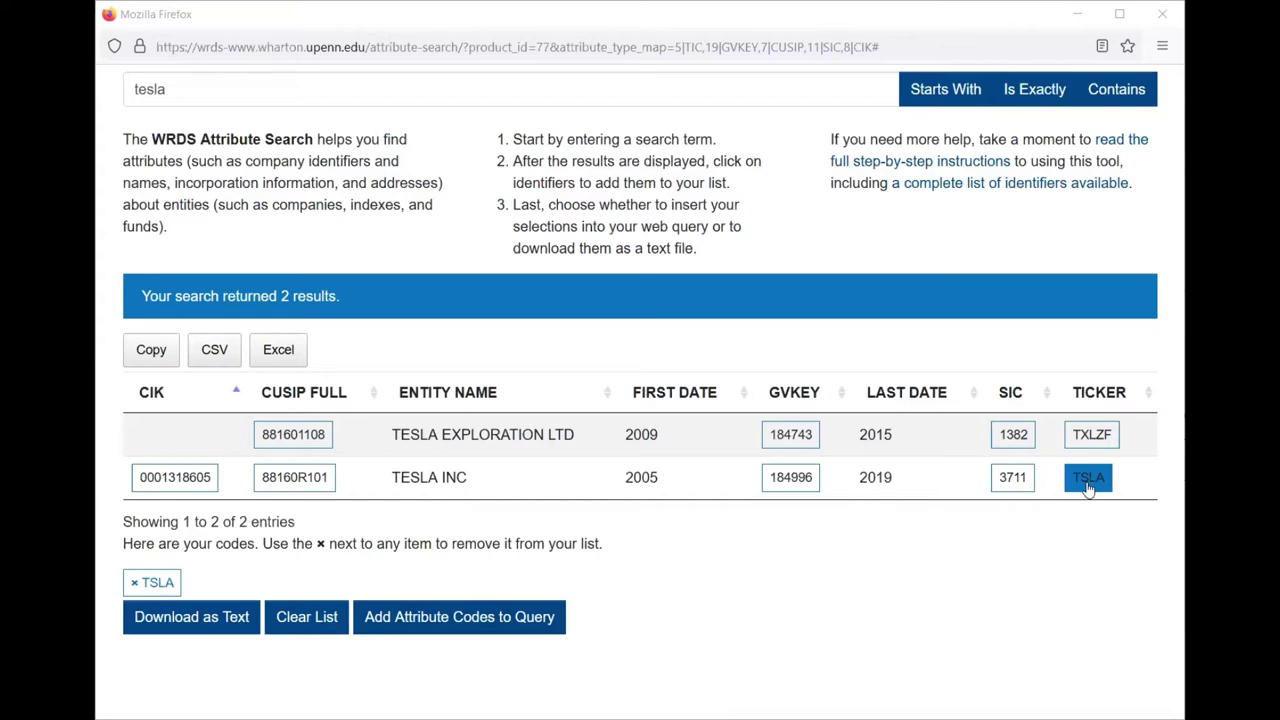
{"action": "left_click", "coordinate": [531, 616]}
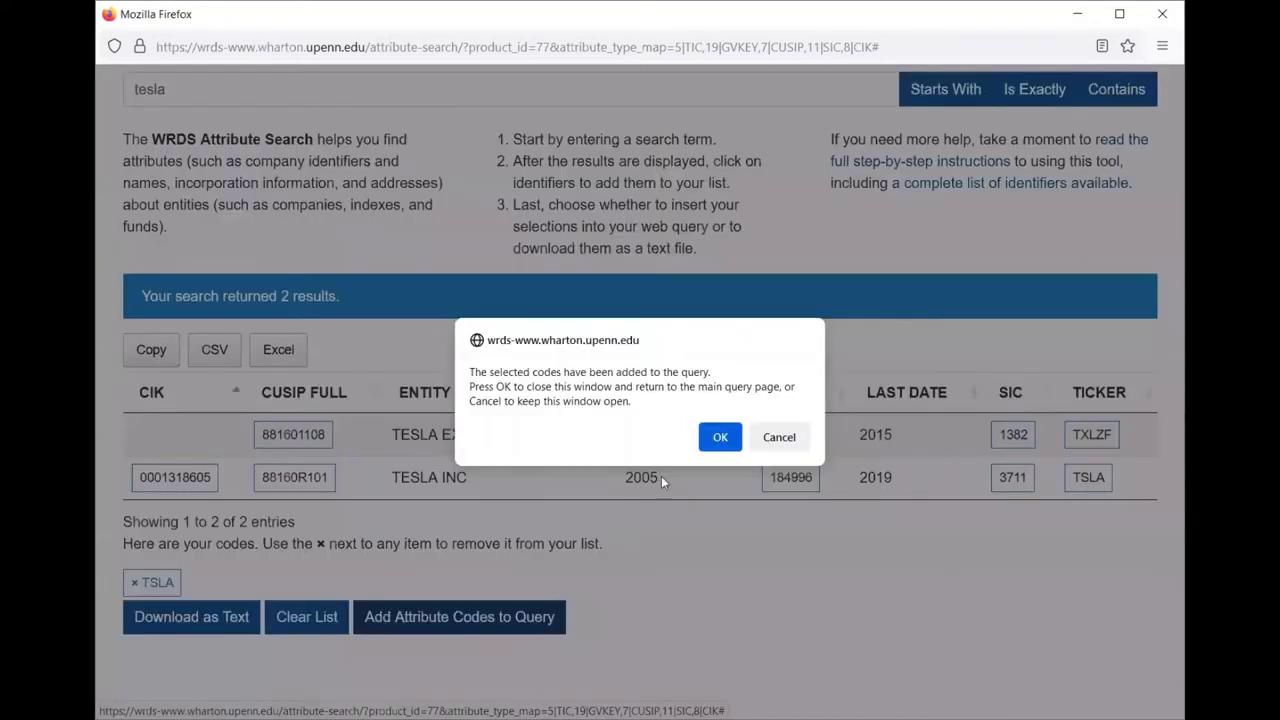
{"action": "left_click", "coordinate": [720, 437]}
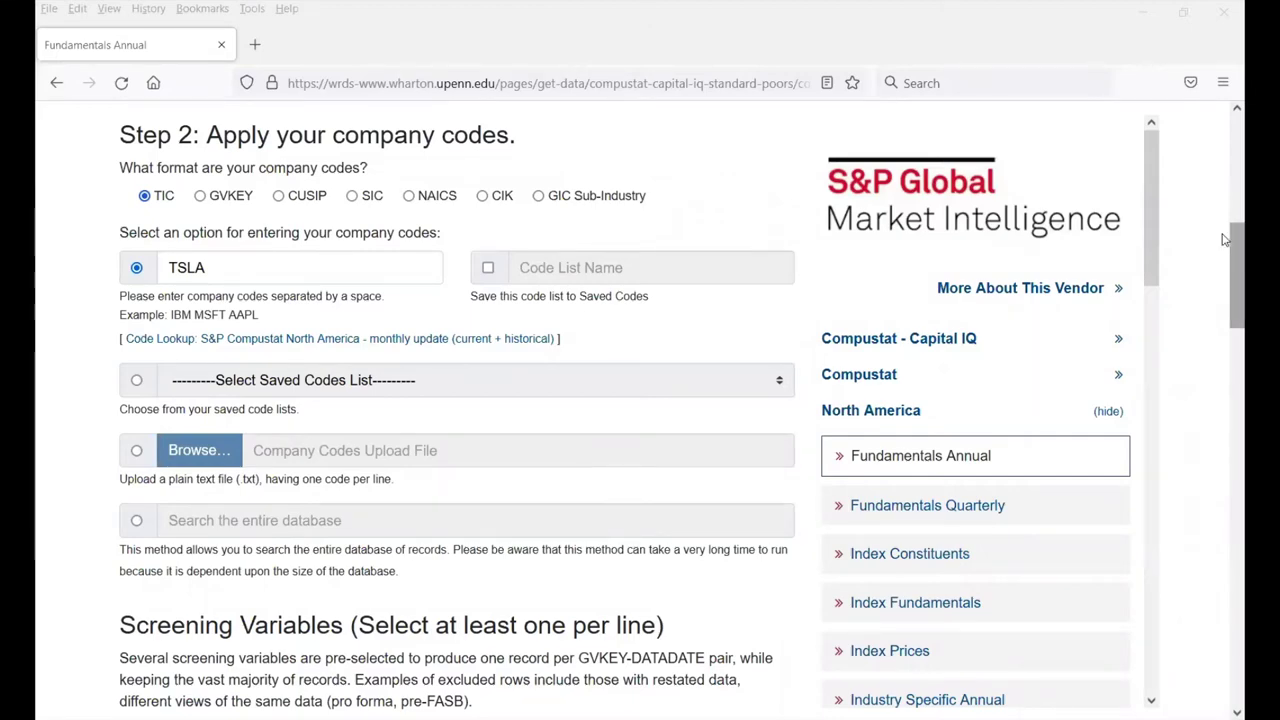
{"action": "left_click_drag", "start_coordinate": [1225, 240], "coordinate": [1225, 405]}
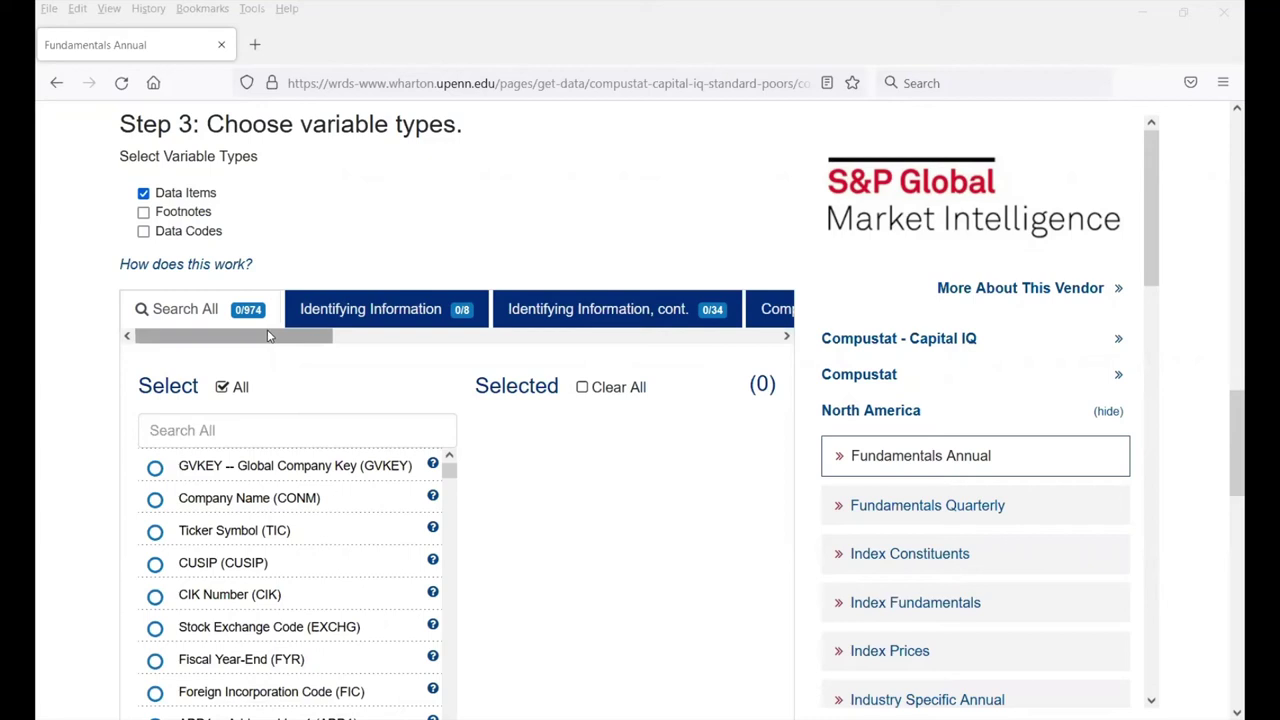
{"action": "left_click_drag", "start_coordinate": [267, 331], "coordinate": [740, 350]}
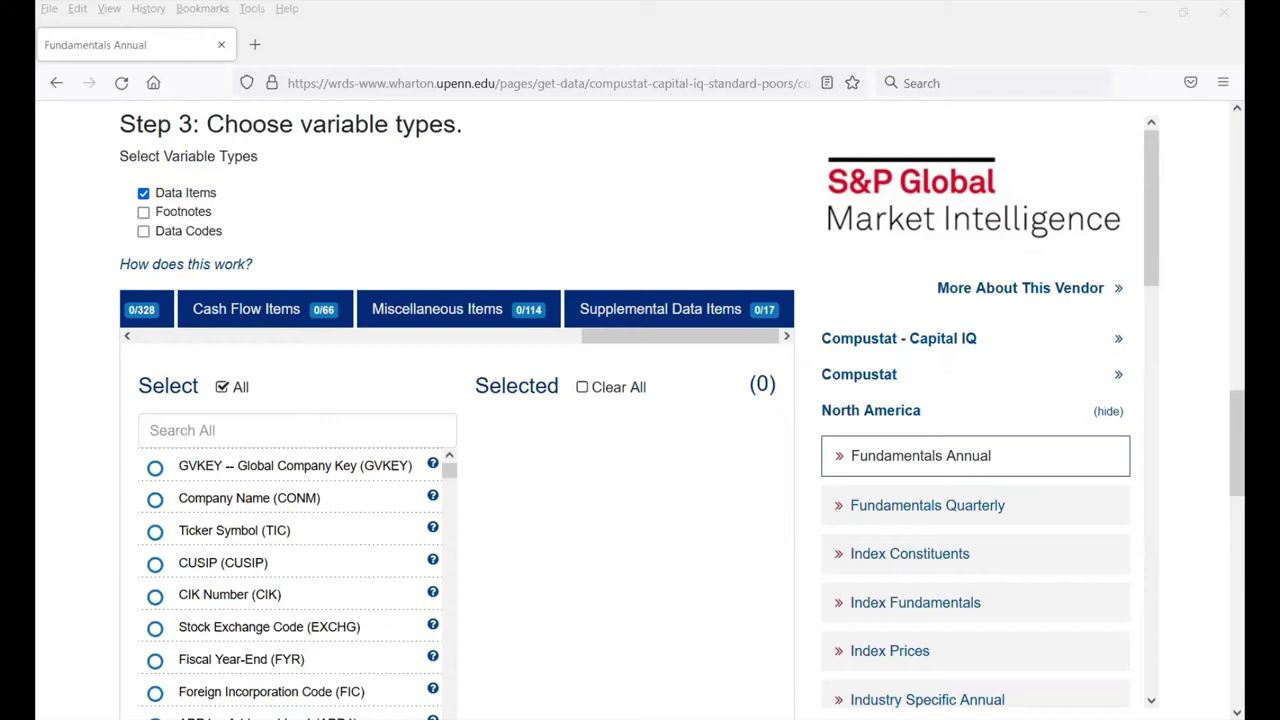
{"action": "left_click", "coordinate": [308, 430]}
{"action": "type", "text": "net income"}
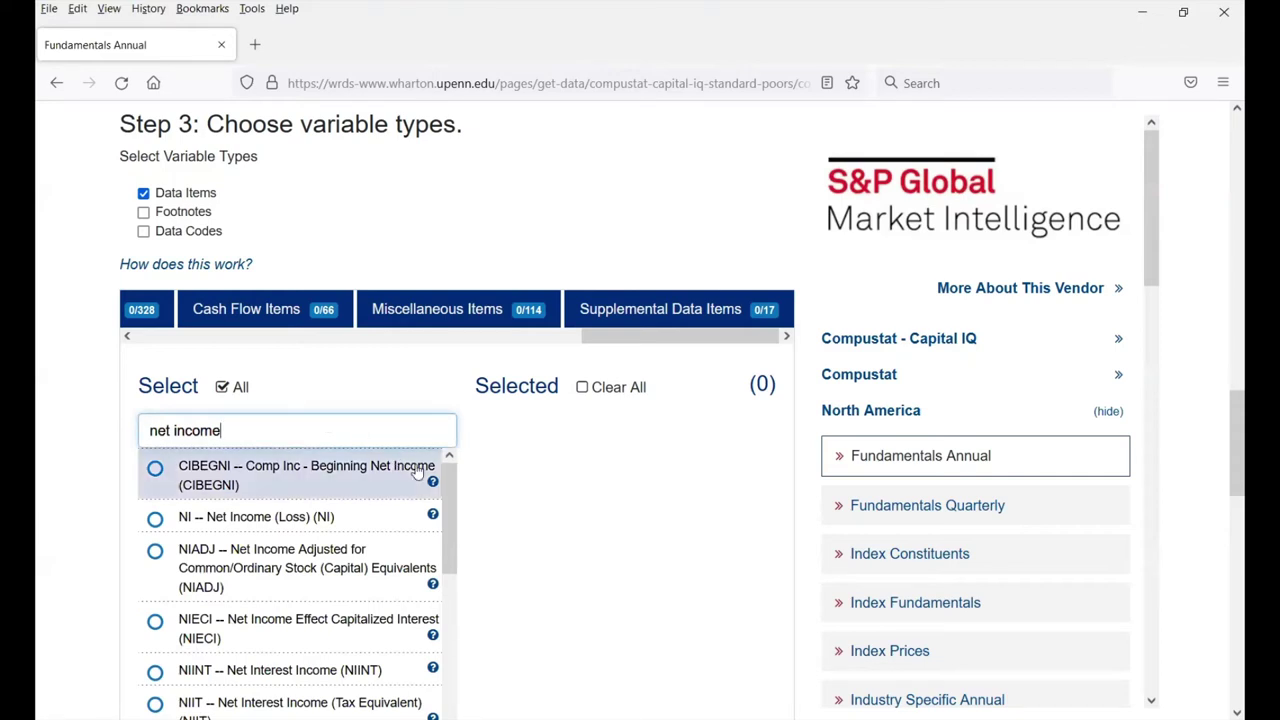
{"action": "left_click_drag", "start_coordinate": [448, 469], "coordinate": [458, 497]}
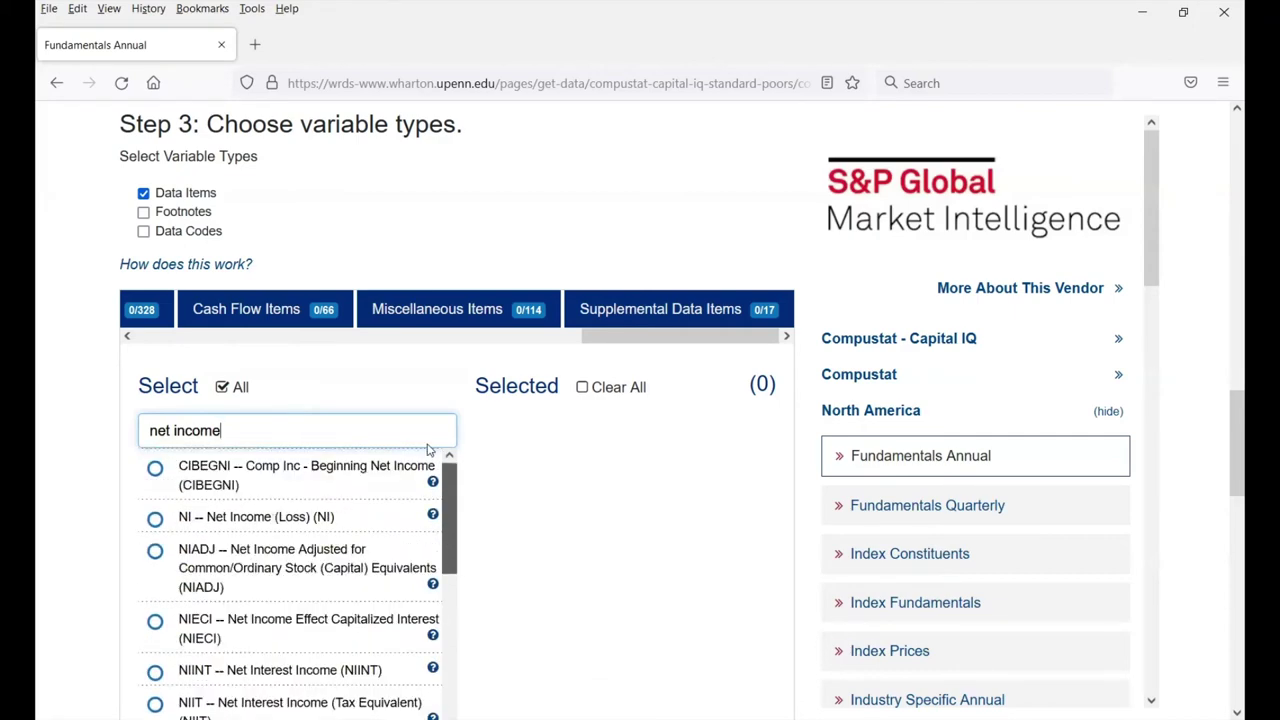
{"action": "left_click", "coordinate": [156, 521]}
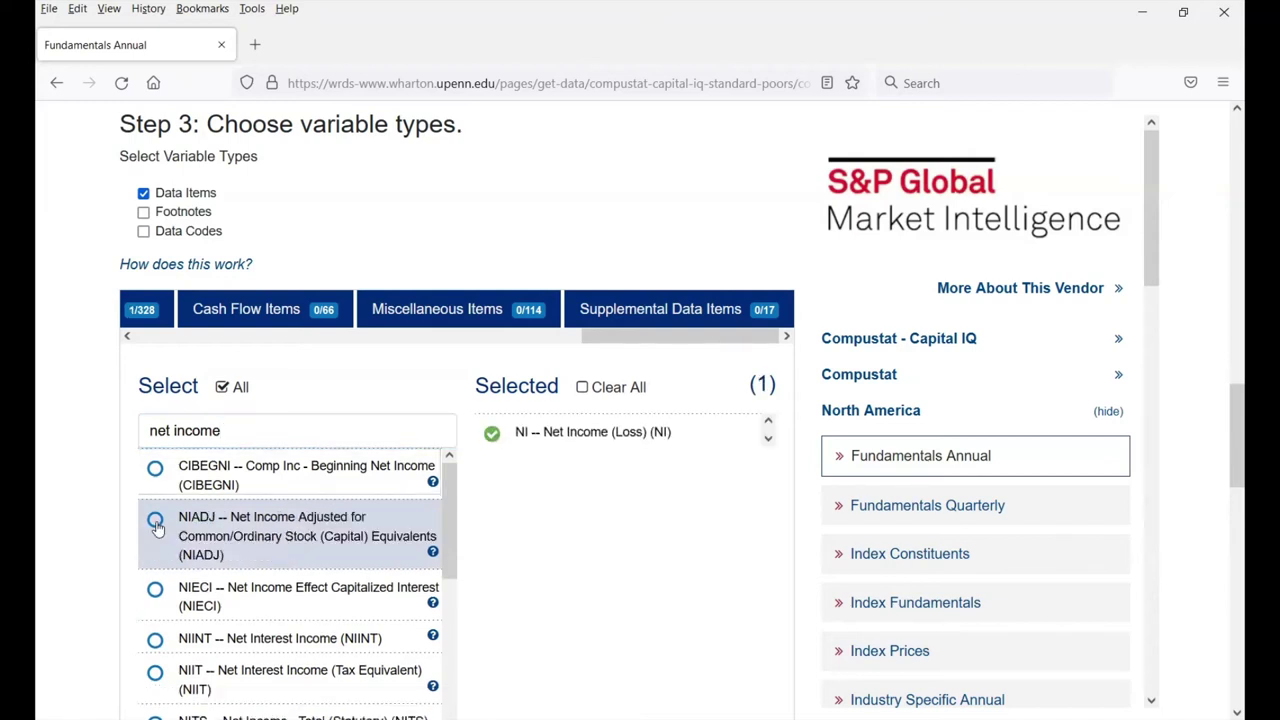
{"action": "left_click", "coordinate": [492, 436]}
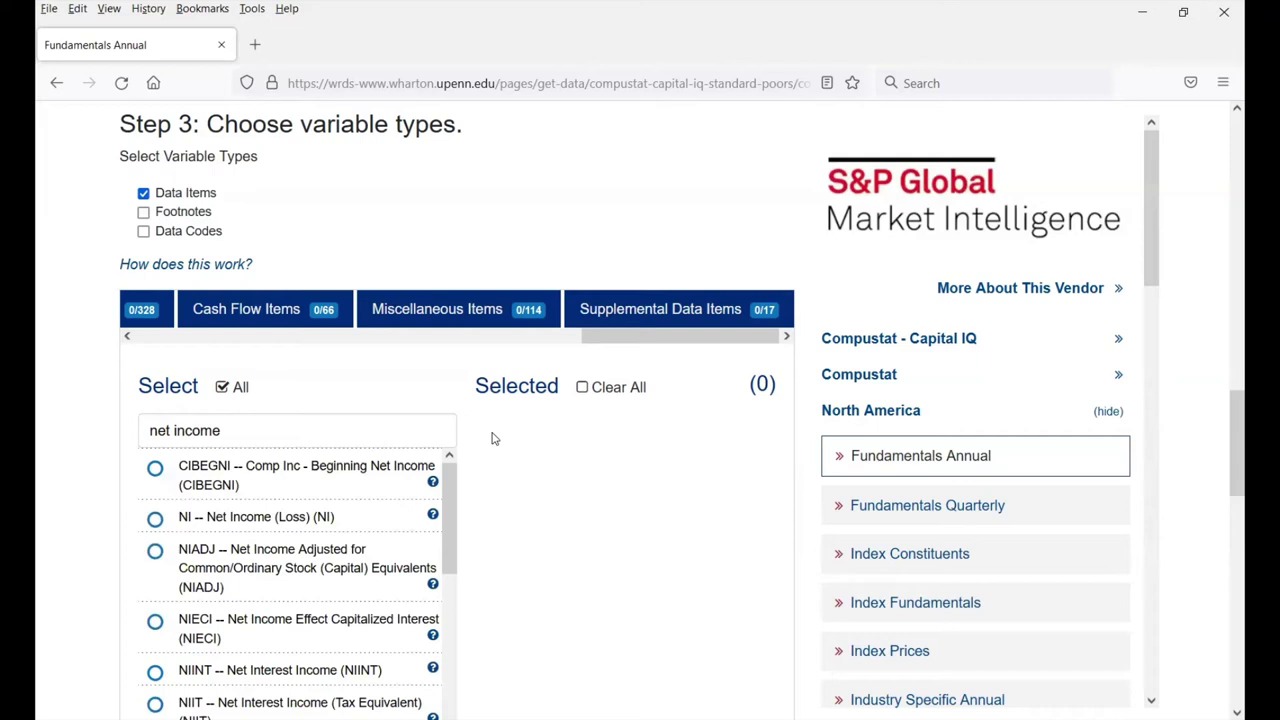
{"action": "left_click", "coordinate": [433, 516]}
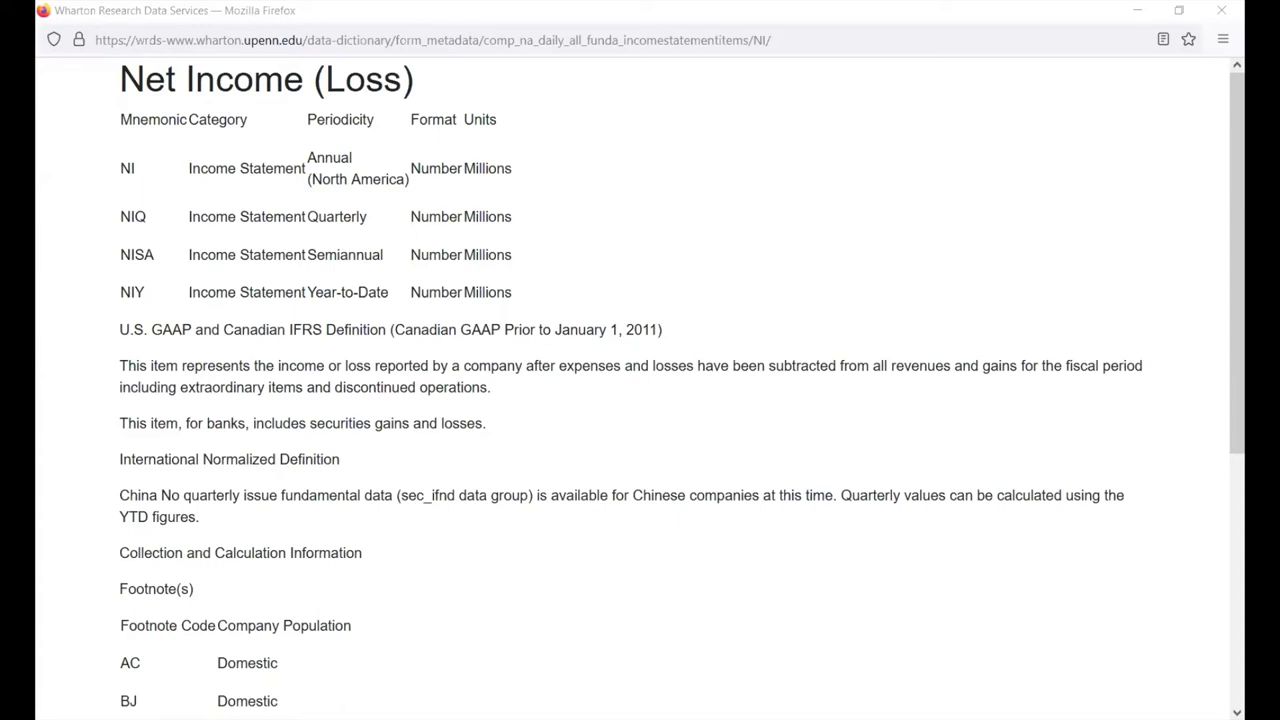
{"action": "key", "text": "ctrl+w"}
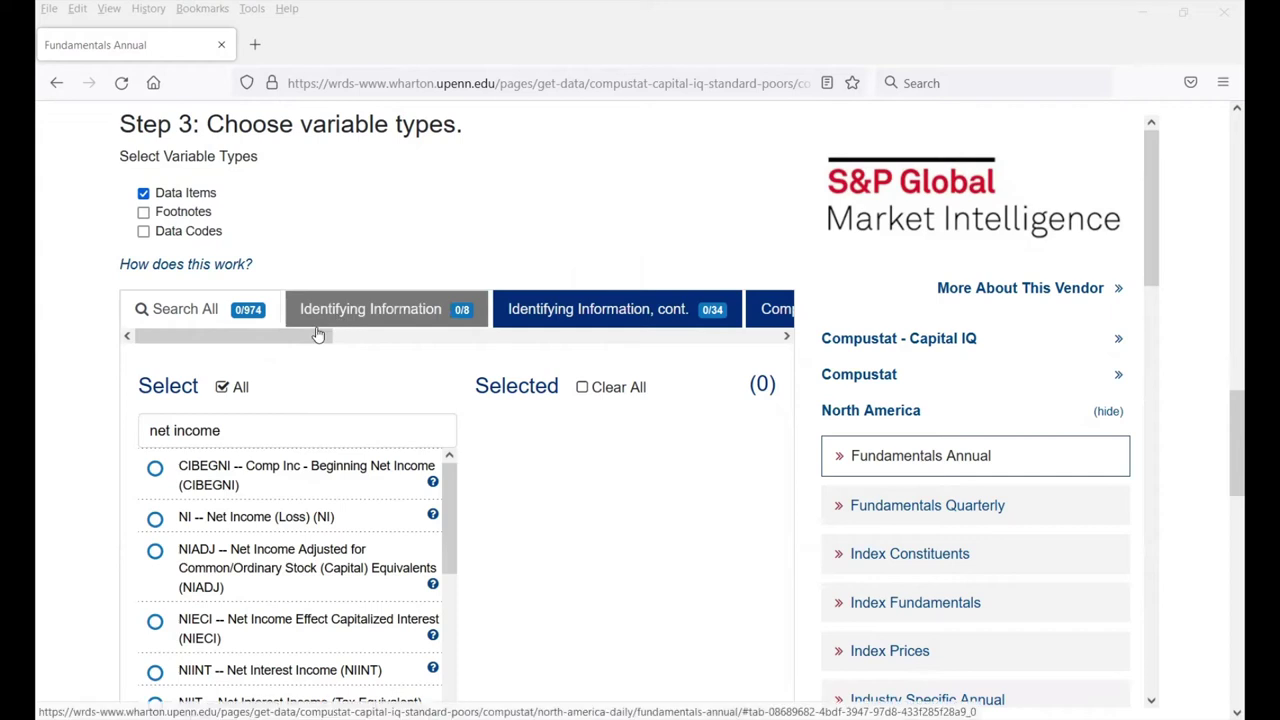
Step: Select NI – Net Income (Loss) from the Income Statement Items variable list
{"action": "left_click_drag", "start_coordinate": [316, 338], "coordinate": [594, 351]}
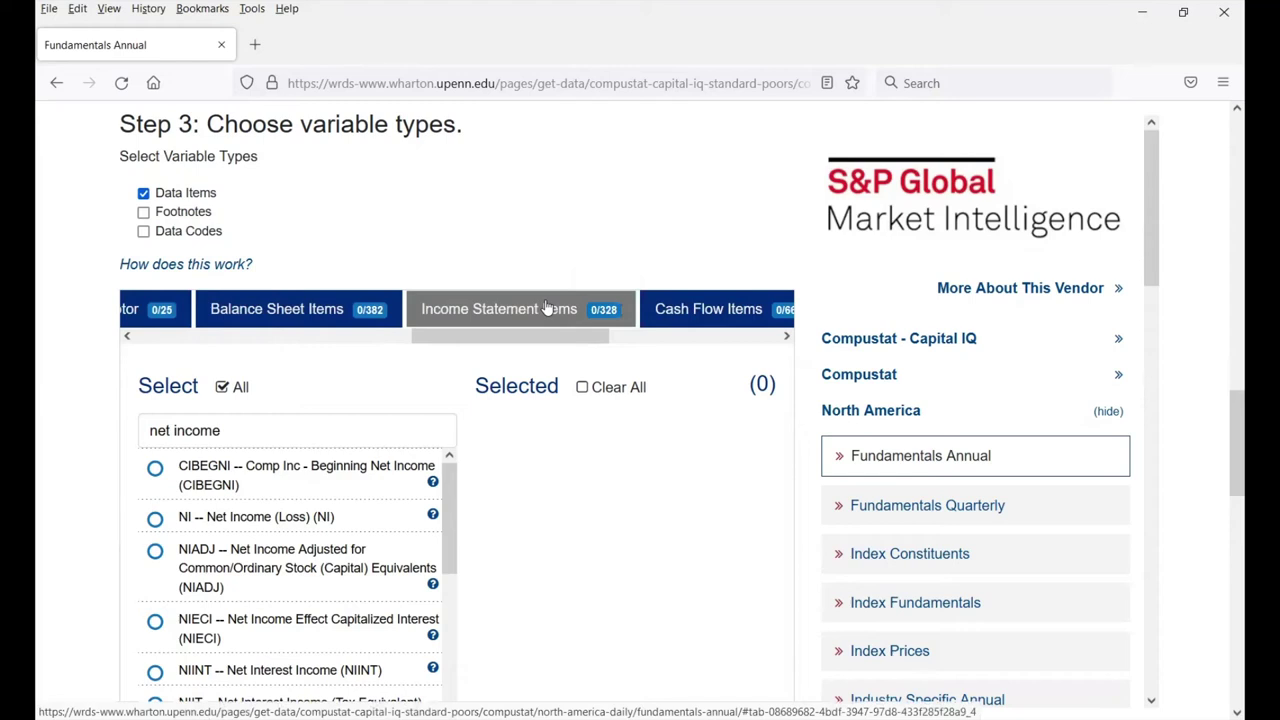
{"action": "left_click", "coordinate": [547, 308]}
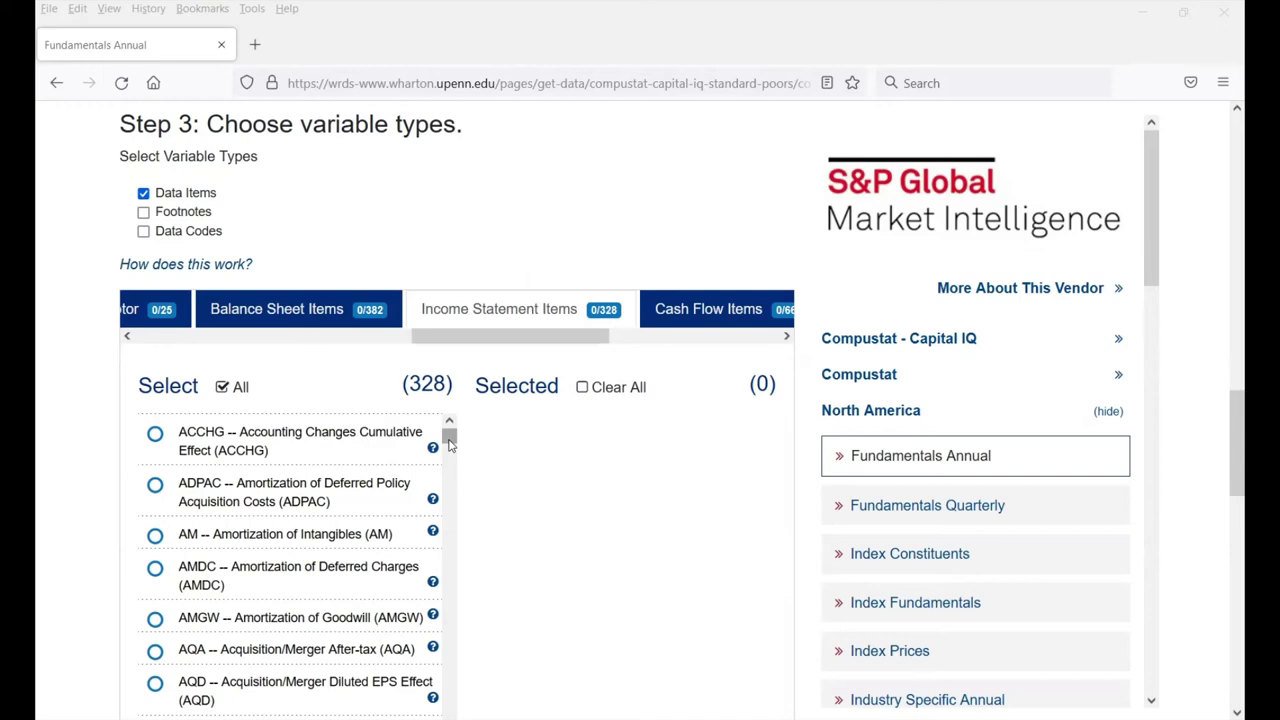
{"action": "left_click_drag", "start_coordinate": [449, 443], "coordinate": [434, 592]}
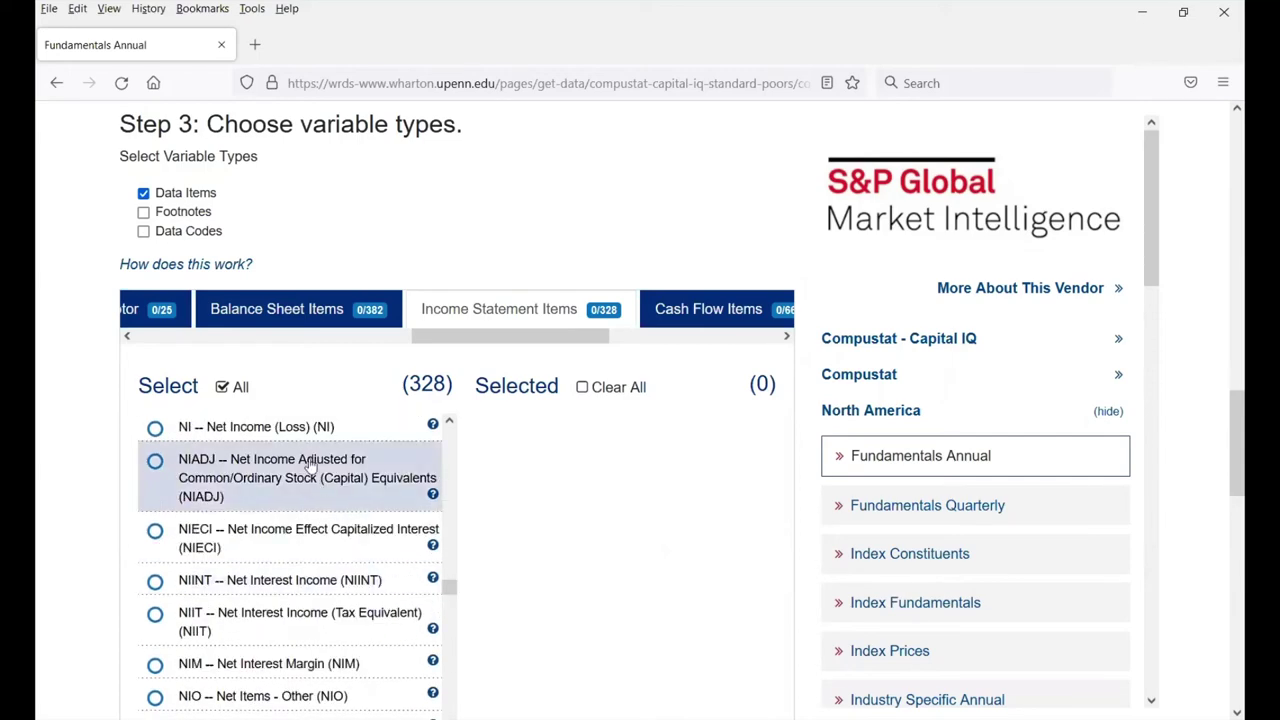
{"action": "left_click", "coordinate": [256, 428]}
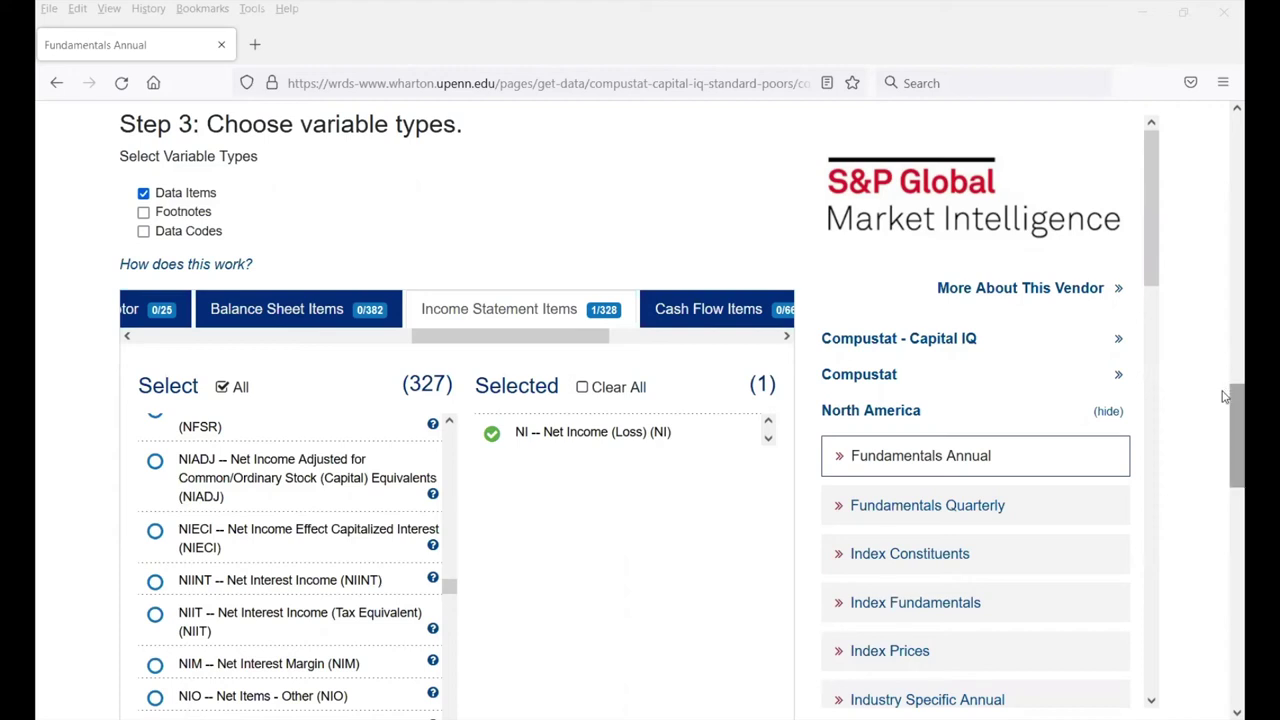
{"action": "left_click_drag", "start_coordinate": [1222, 396], "coordinate": [1222, 556]}
Step: Choose Excel spreadsheet (*.xlsx) output format and submit the Fundamentals Annual query
{"action": "scroll", "coordinate": [1222, 556], "scroll_direction": "down", "scroll_amount": 3}
{"action": "scroll", "coordinate": [1222, 556], "scroll_direction": "down", "scroll_amount": 1}
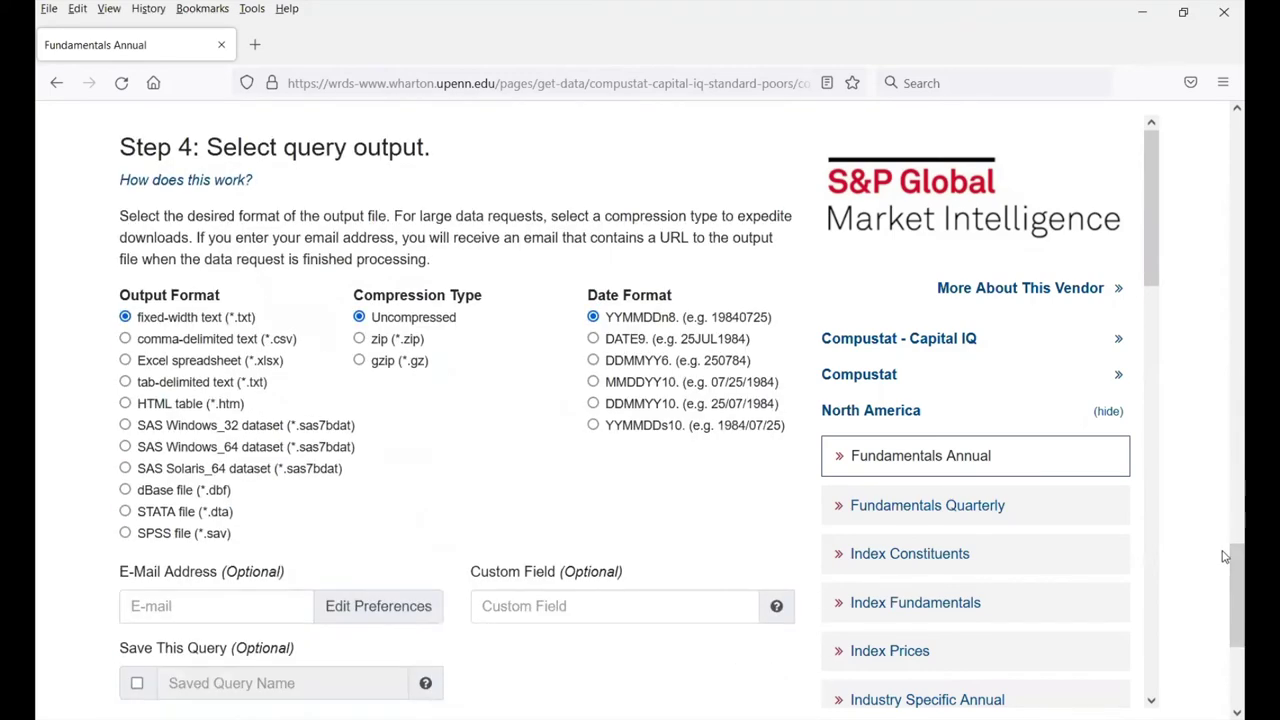
{"action": "left_click", "coordinate": [125, 361]}
{"action": "scroll", "coordinate": [378, 400], "scroll_direction": "down", "scroll_amount": 3}
{"action": "scroll", "coordinate": [160, 434], "scroll_direction": "down", "scroll_amount": 1}
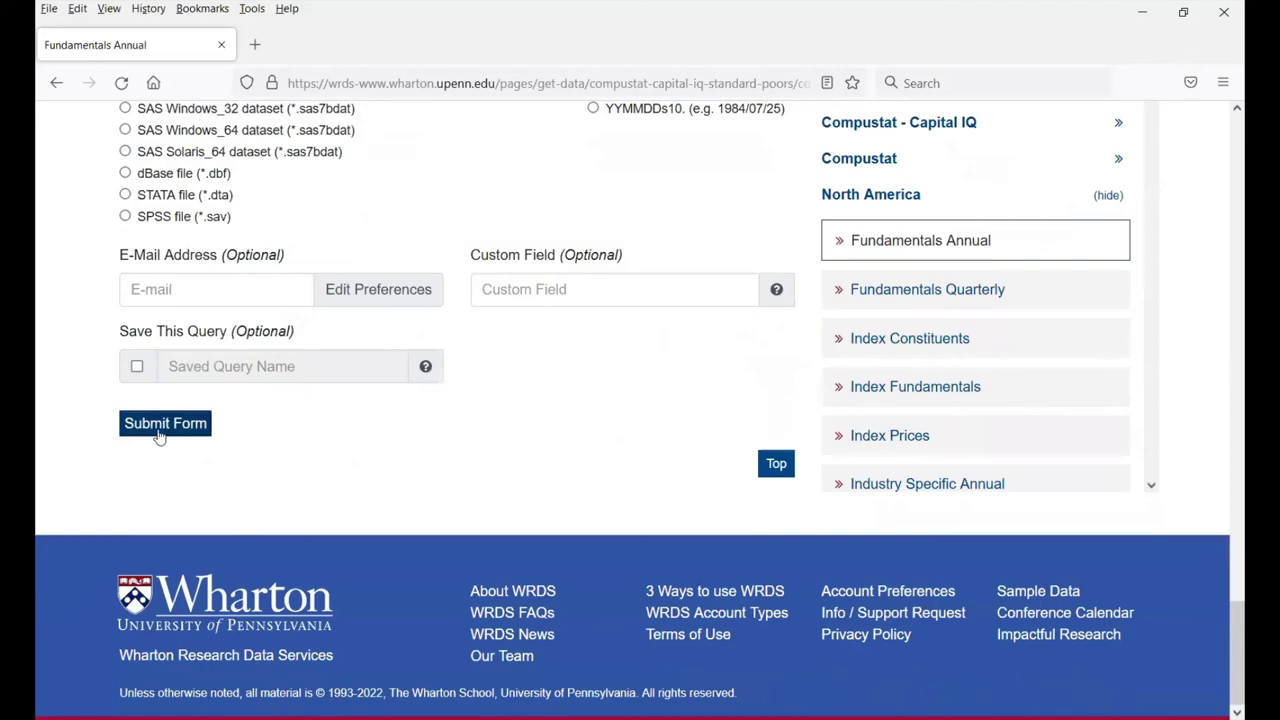
{"action": "left_click", "coordinate": [160, 430]}
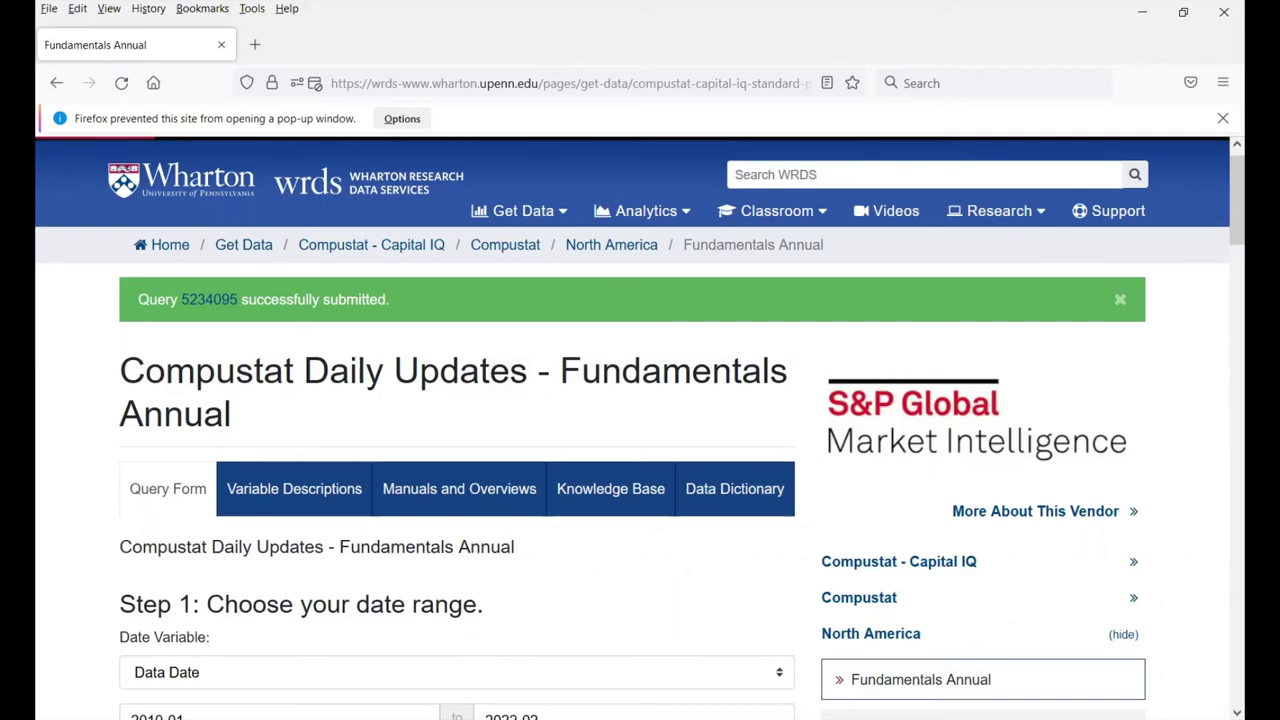
Step: Download the submitted query's .xlsx output file and open it in Excel 2016
{"action": "left_click", "coordinate": [210, 300]}
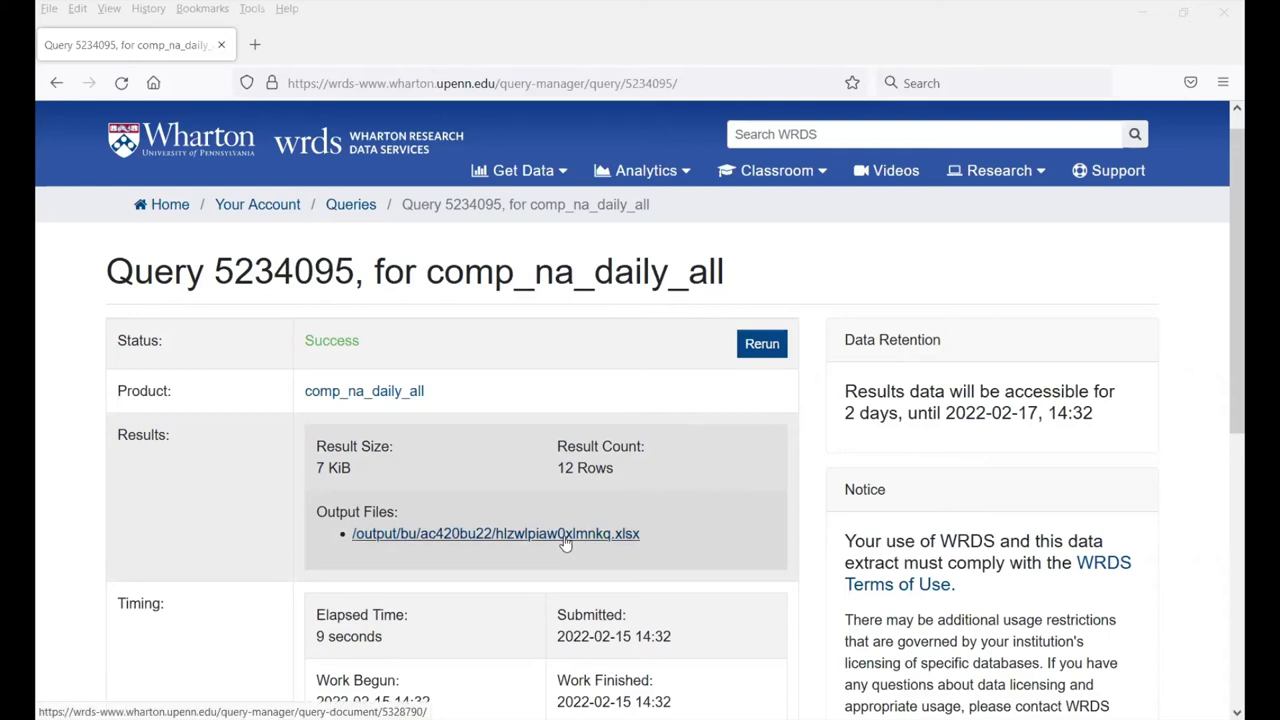
{"action": "left_click", "coordinate": [566, 538]}
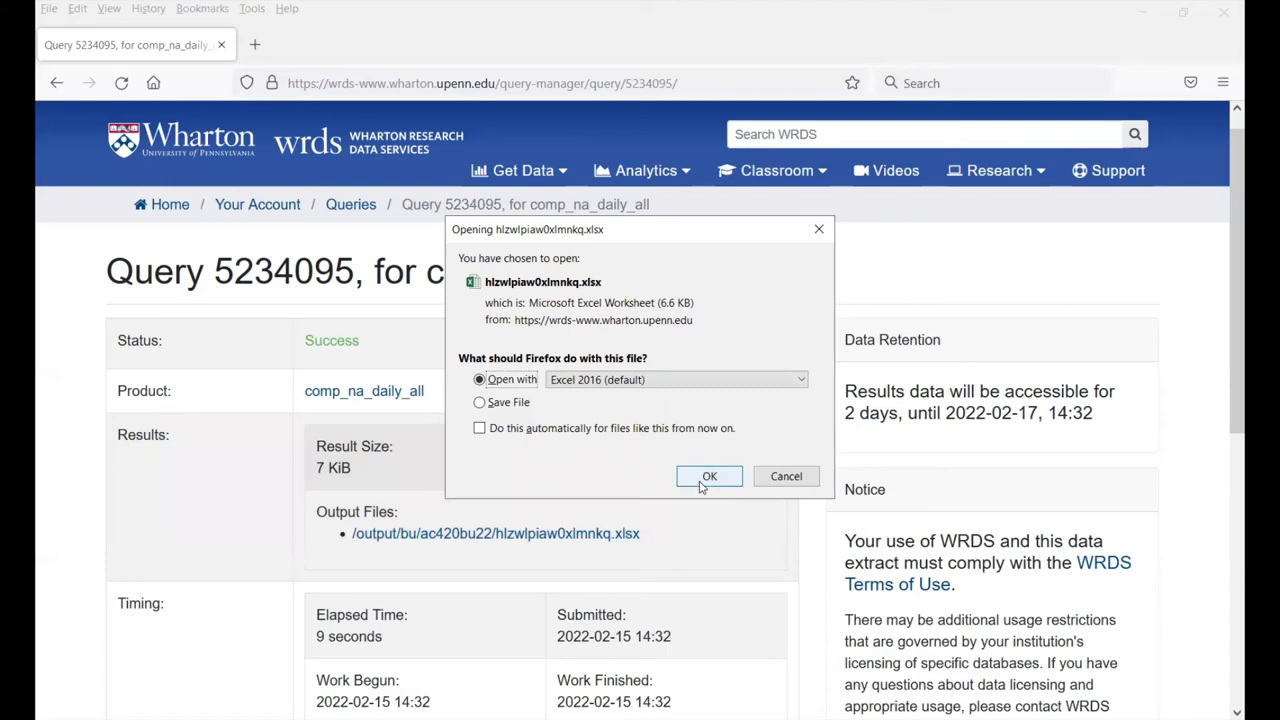
{"action": "left_click", "coordinate": [709, 476]}
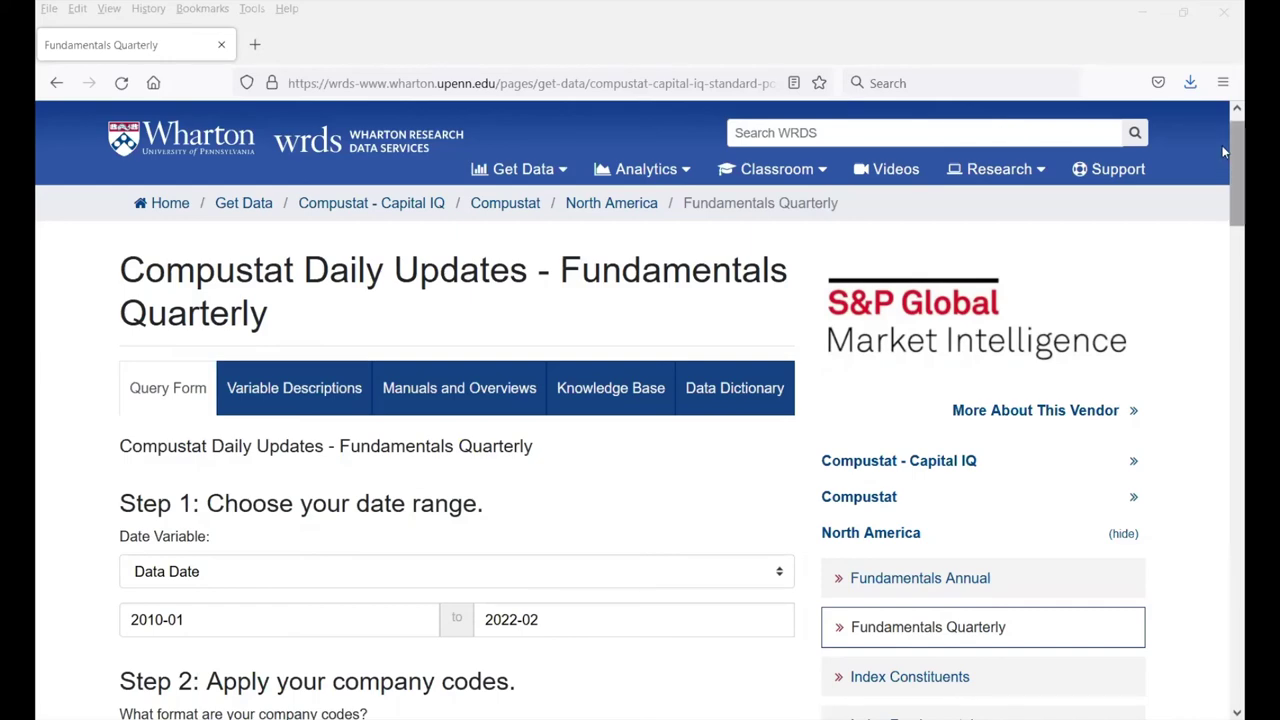
Step: Leave the Fundamentals Quarterly form for the Compustat North America overview page
{"action": "left_click_drag", "start_coordinate": [1222, 150], "coordinate": [1222, 580]}
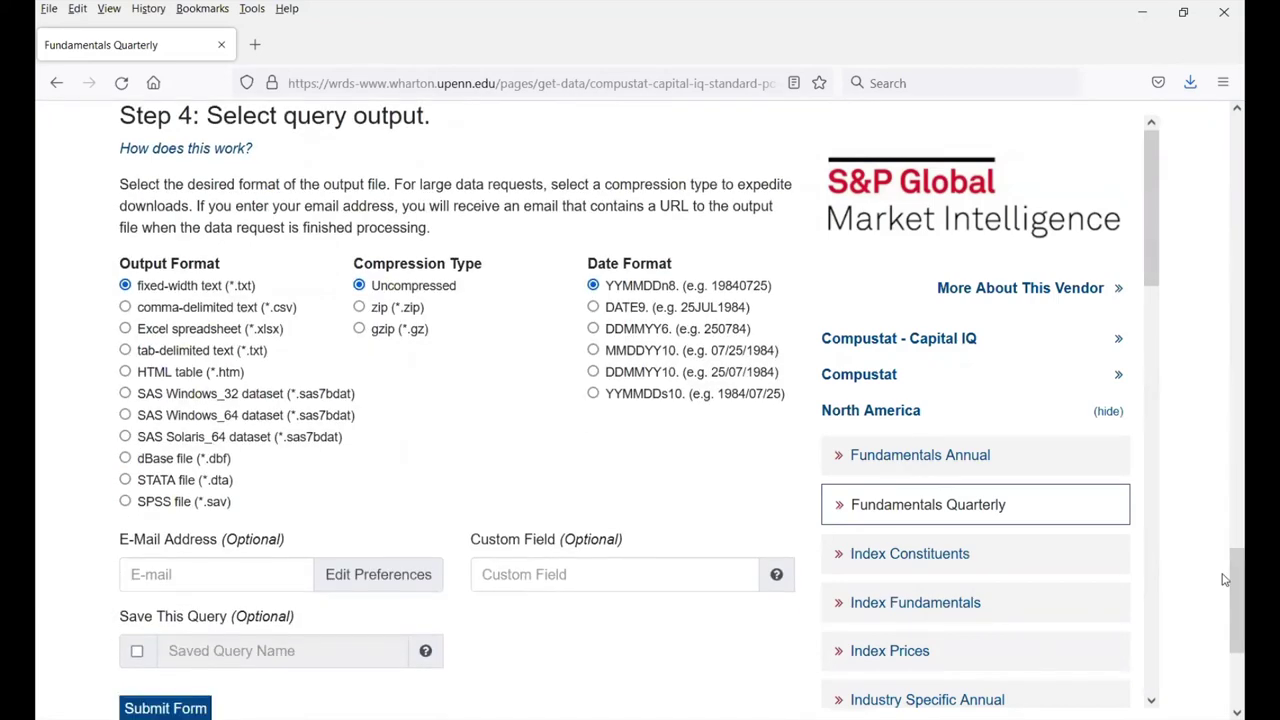
{"action": "key", "text": "alt+Left"}
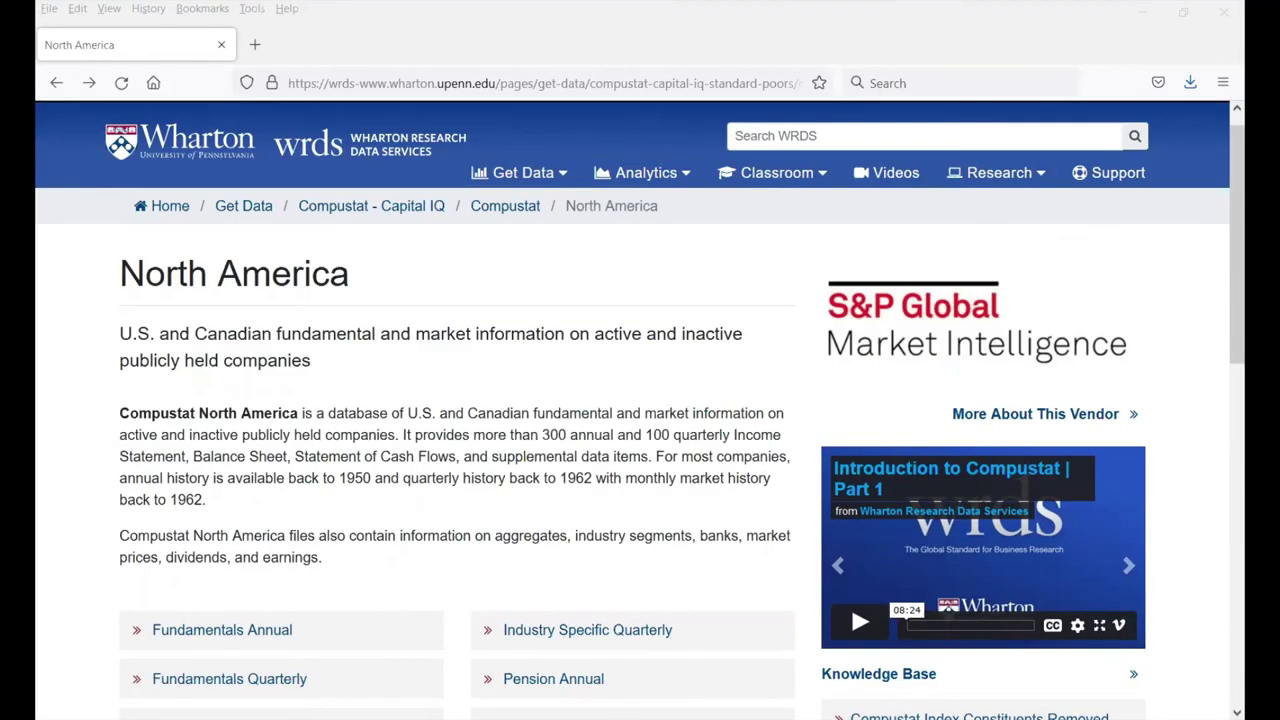